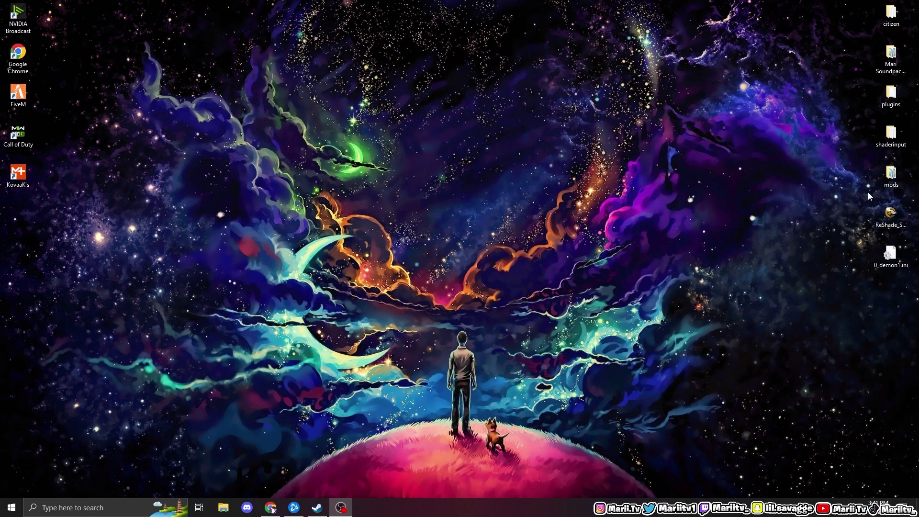
# Launch ReShade Setup and browse for a game executable in the Grand Theft Auto V folder
pyautogui.doubleClick(890, 212)
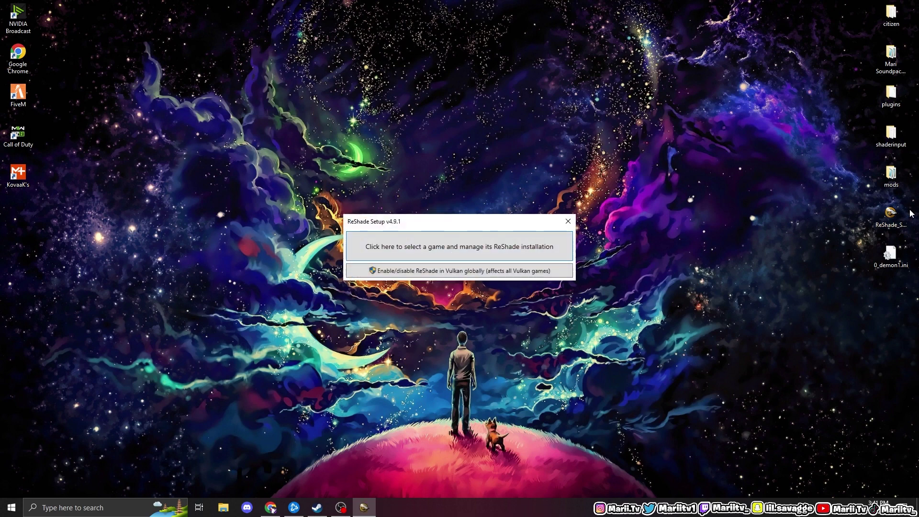
pyautogui.click(897, 227)
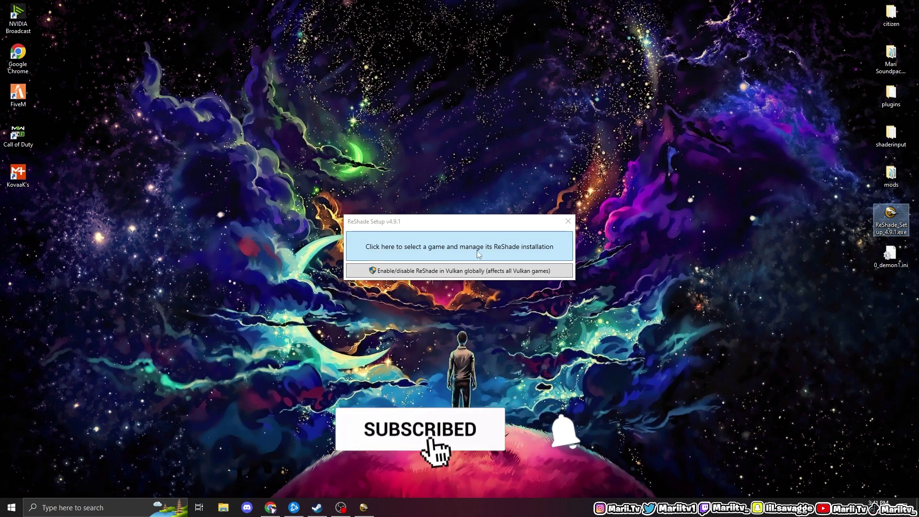
pyautogui.click(551, 248)
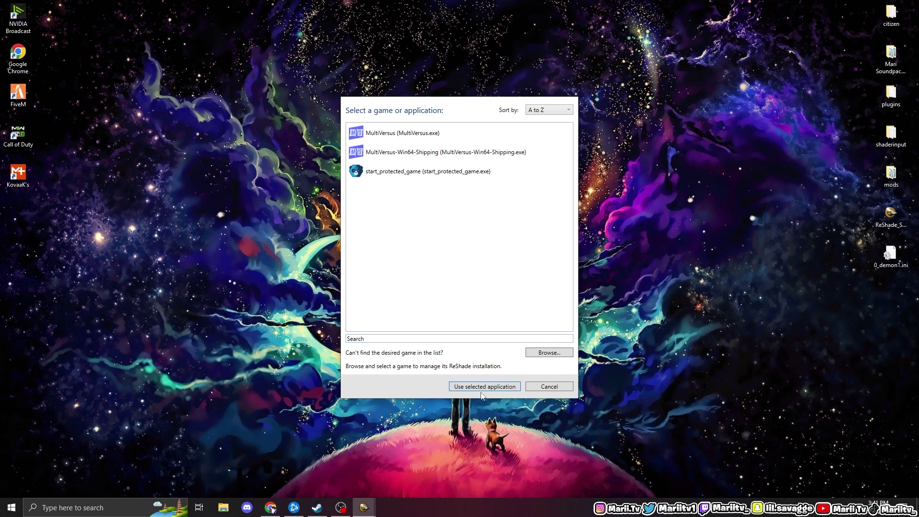
pyautogui.click(552, 355)
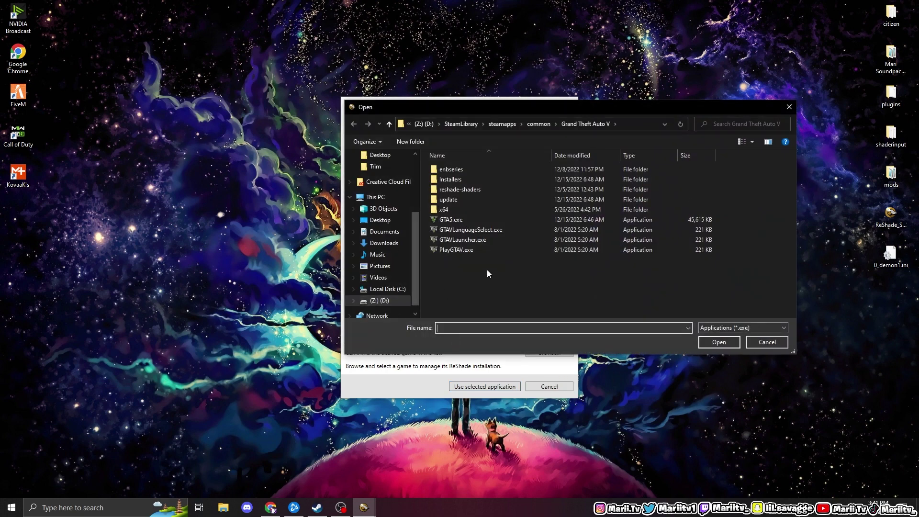
pyautogui.press('super')
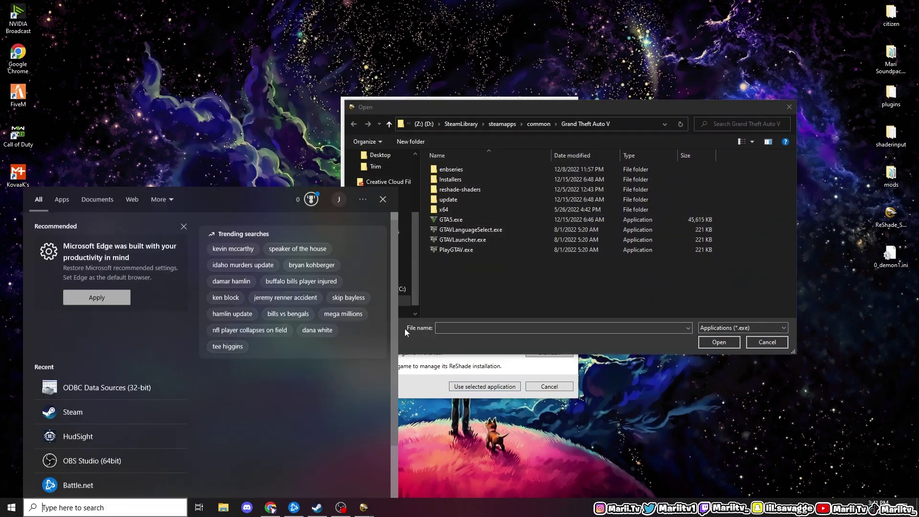
pyautogui.write('st')
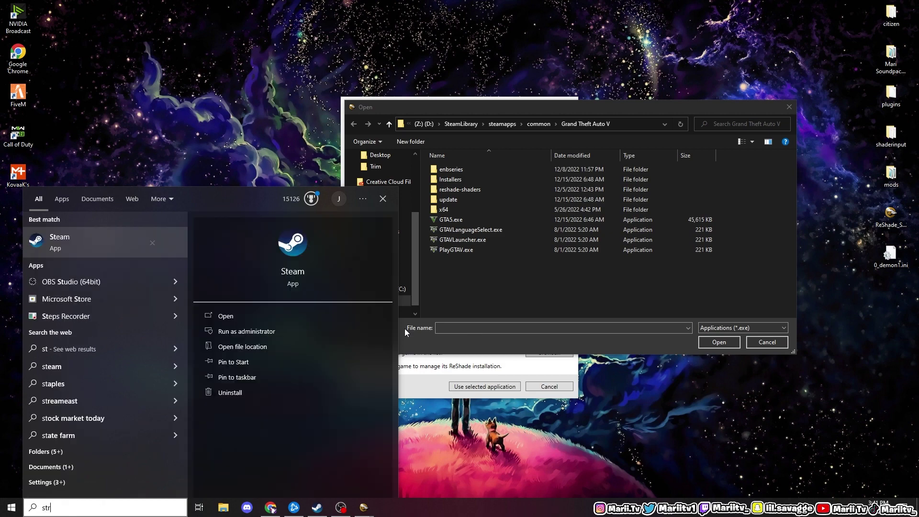
pyautogui.write('rea')
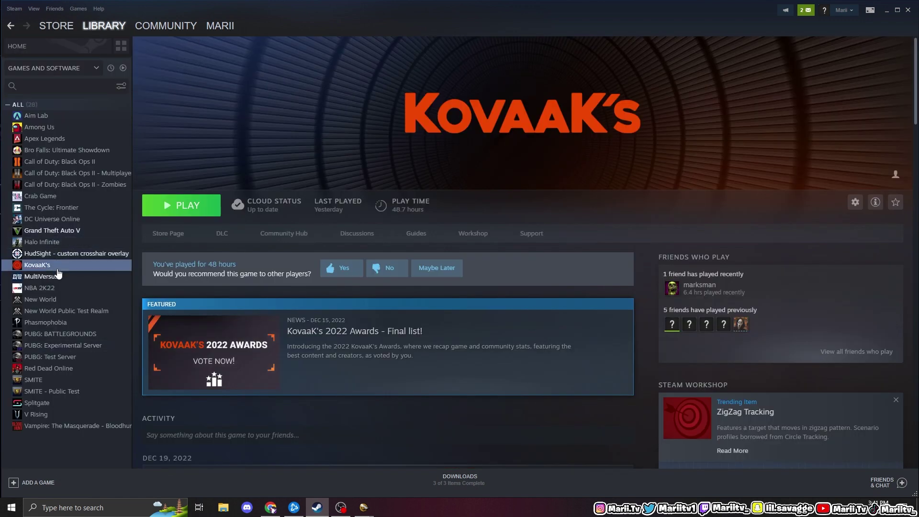
# Show Grand Theft Auto V's Local Files properties in Steam (108.53 GB on drive D)
pyautogui.rightClick(64, 236)
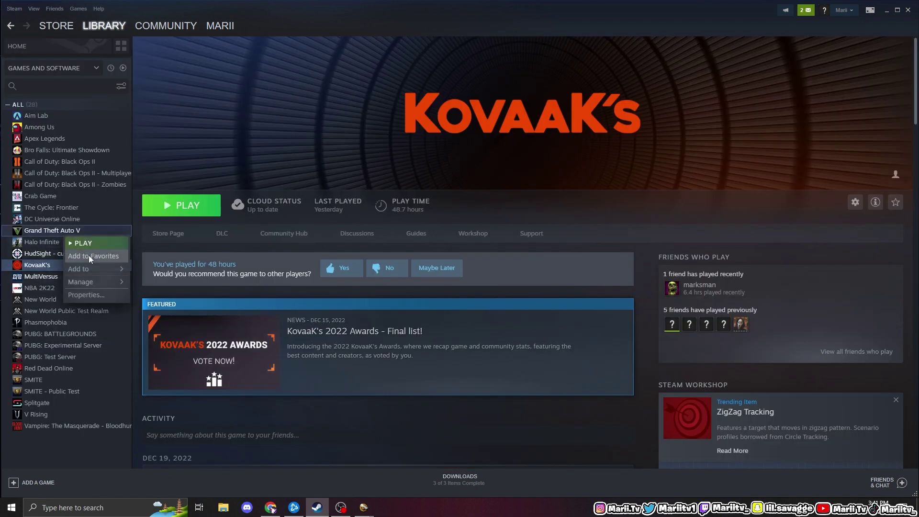
pyautogui.click(95, 294)
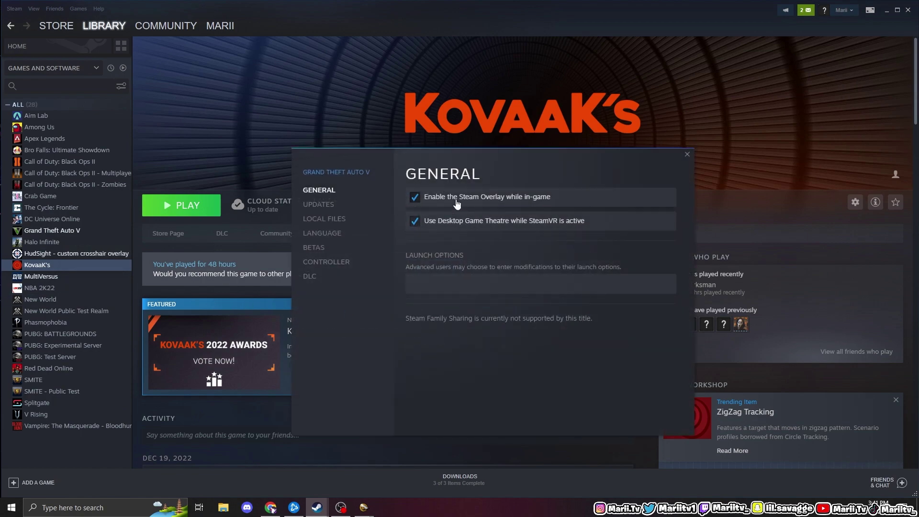
pyautogui.click(338, 219)
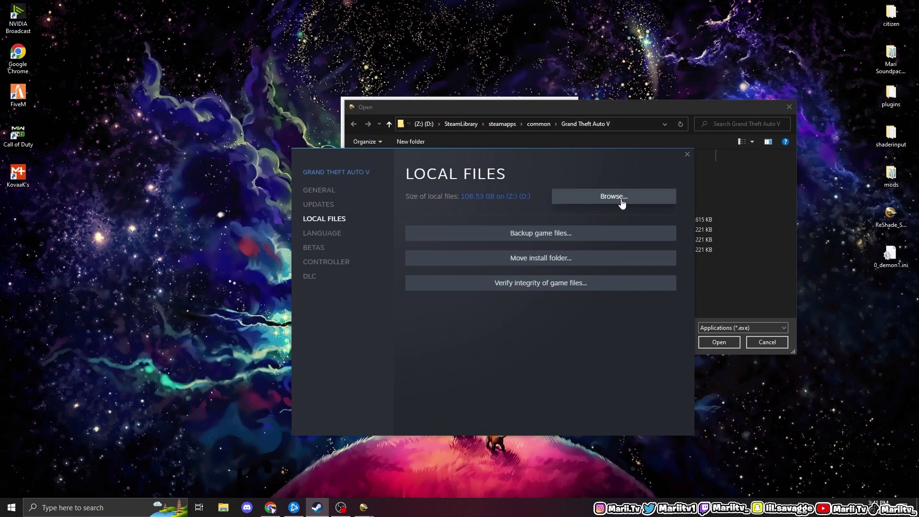
# Open the Grand Theft Auto V install folder from Steam, inspect it, then close it
pyautogui.click(622, 199)
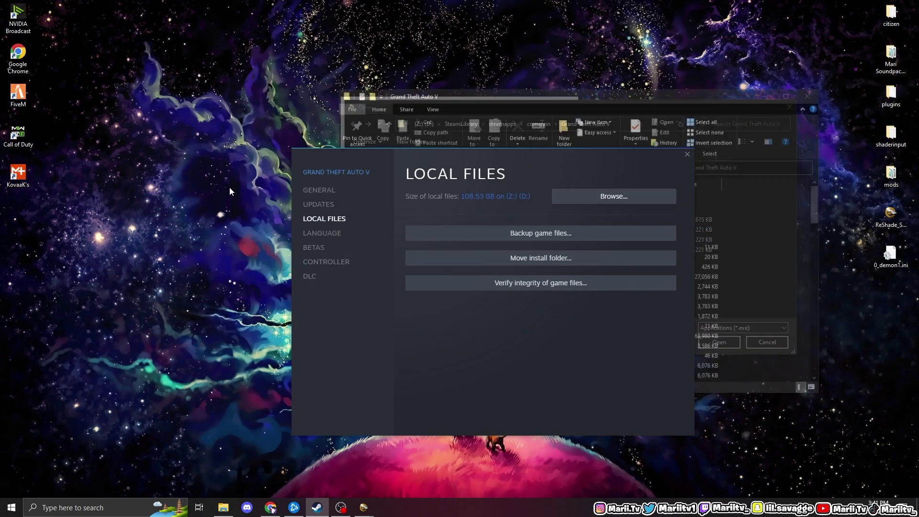
pyautogui.click(688, 155)
pyautogui.moveTo(485, 93); pyautogui.dragTo(223, 33)
pyautogui.click(636, 107)
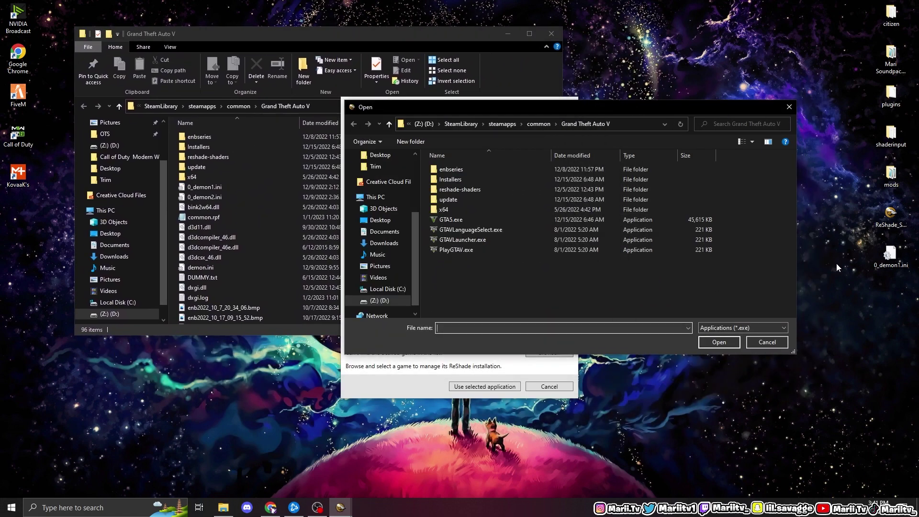
pyautogui.click(352, 34)
pyautogui.moveTo(353, 34); pyautogui.dragTo(303, 16)
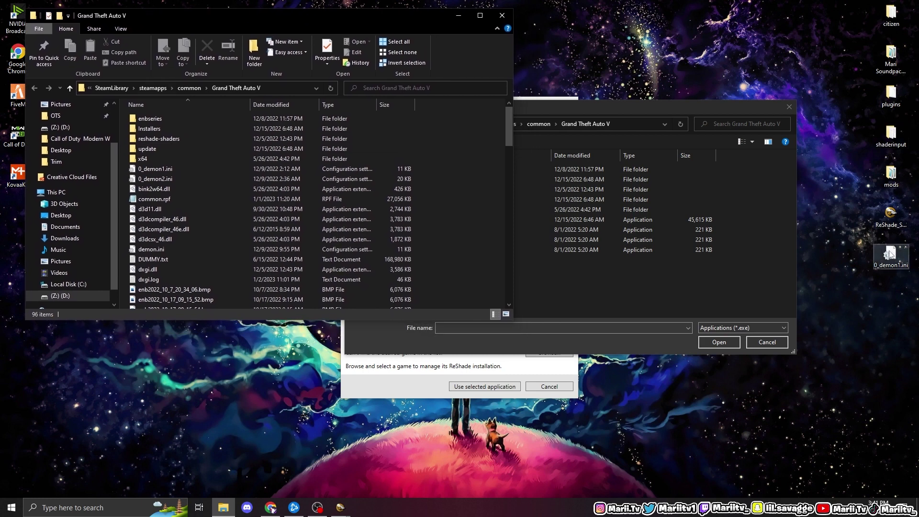
pyautogui.moveTo(890, 256); pyautogui.dragTo(890, 255)
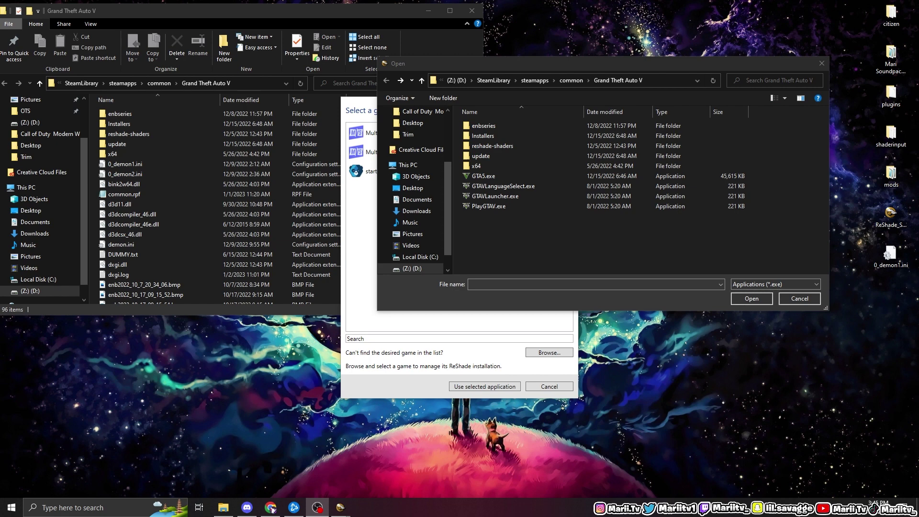
pyautogui.click(300, 14)
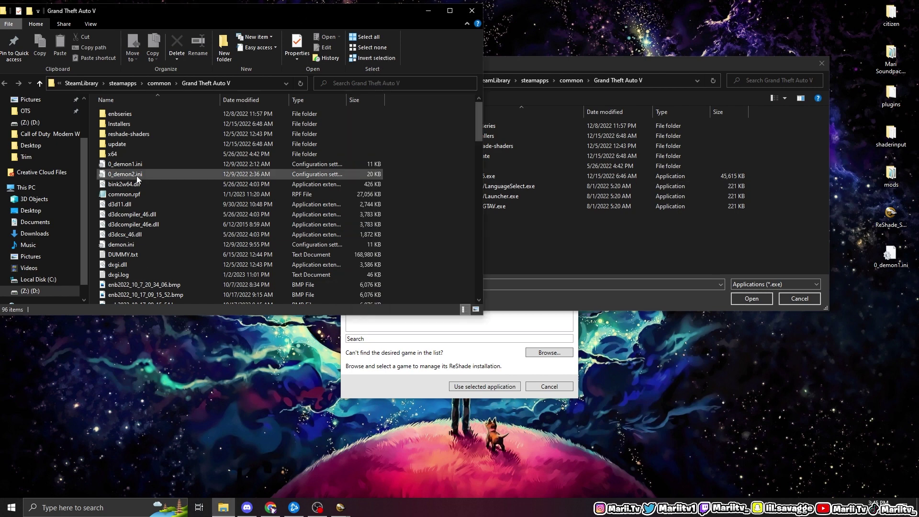
pyautogui.click(472, 11)
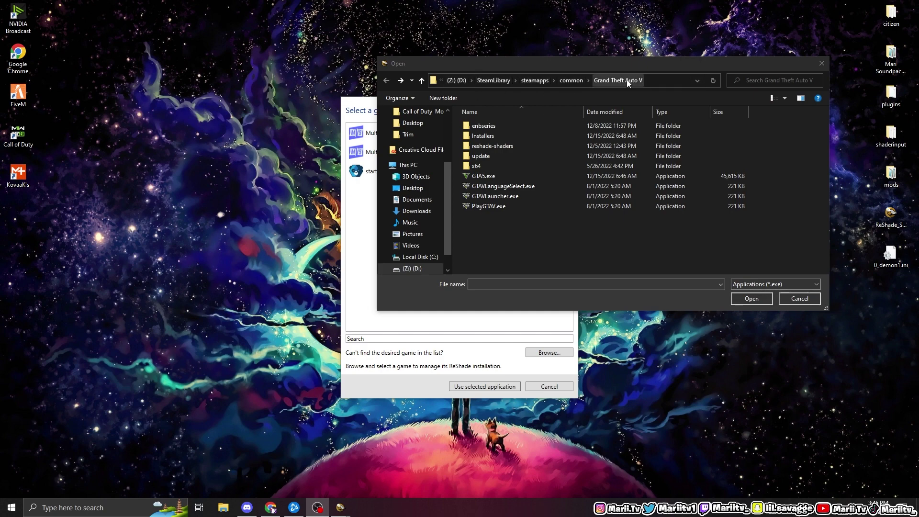
# Select GTA5.exe and uninstall its existing ReShade installation
pyautogui.click(514, 178)
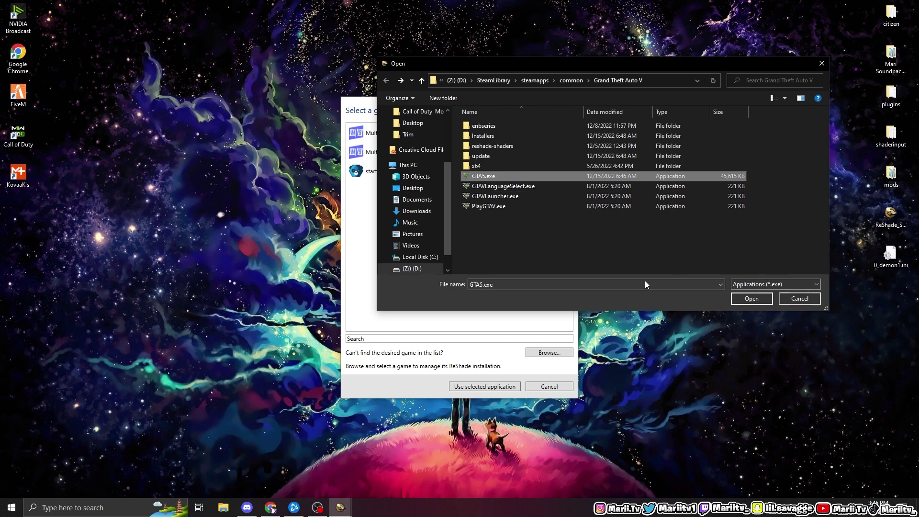
pyautogui.click(747, 299)
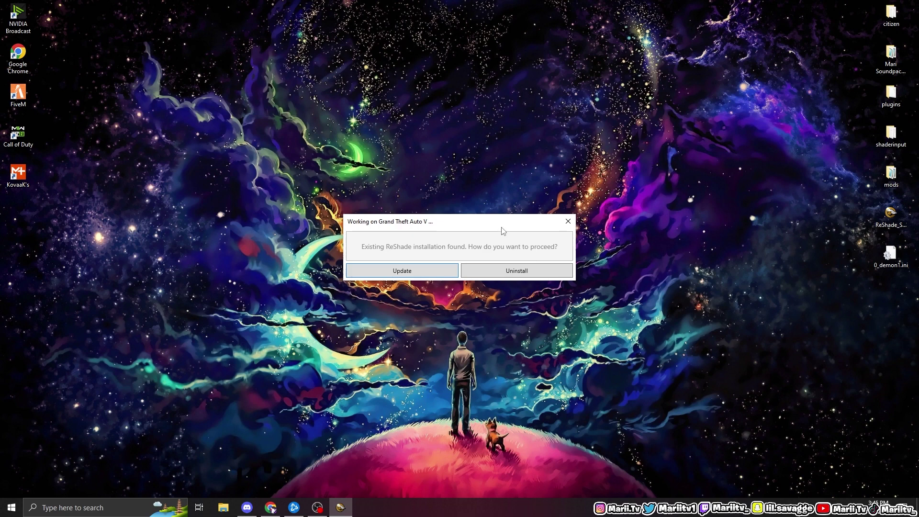
pyautogui.click(518, 267)
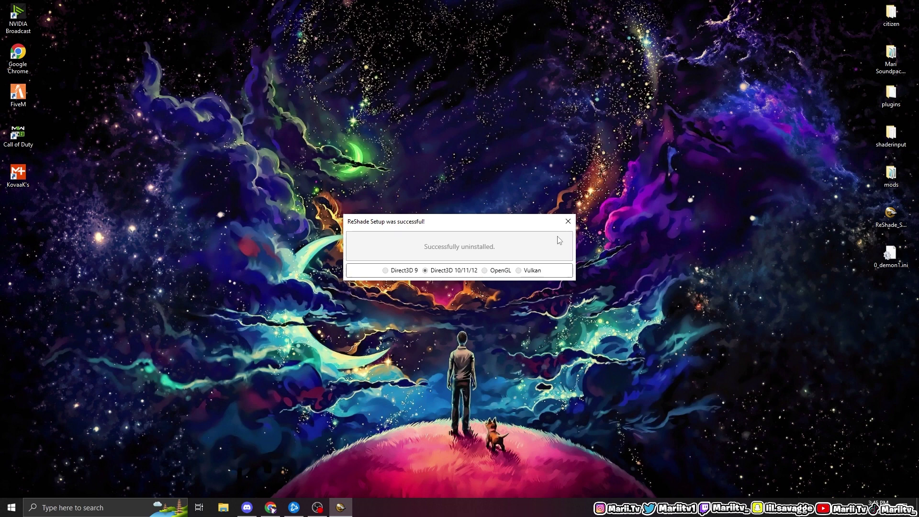
pyautogui.click(567, 222)
pyautogui.doubleClick(885, 225)
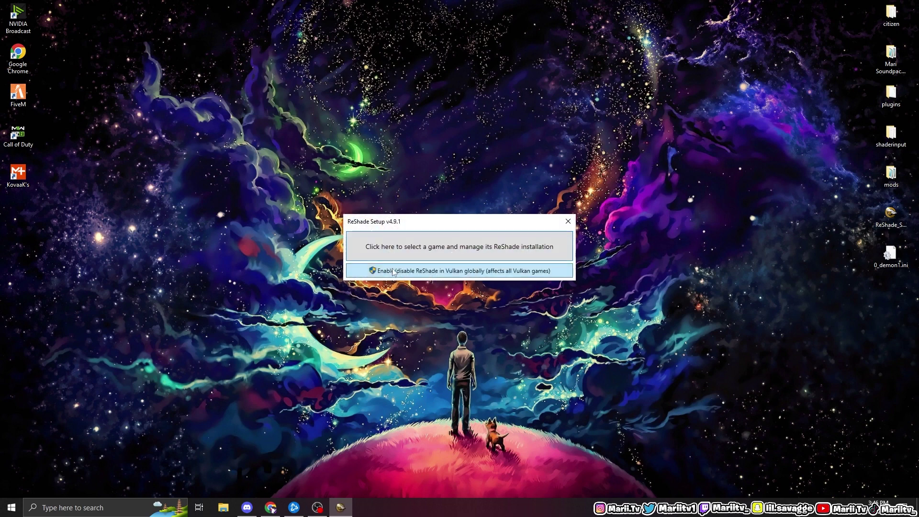
# Reinstall ReShade for GTA5.exe with every effect package selected
pyautogui.click(432, 249)
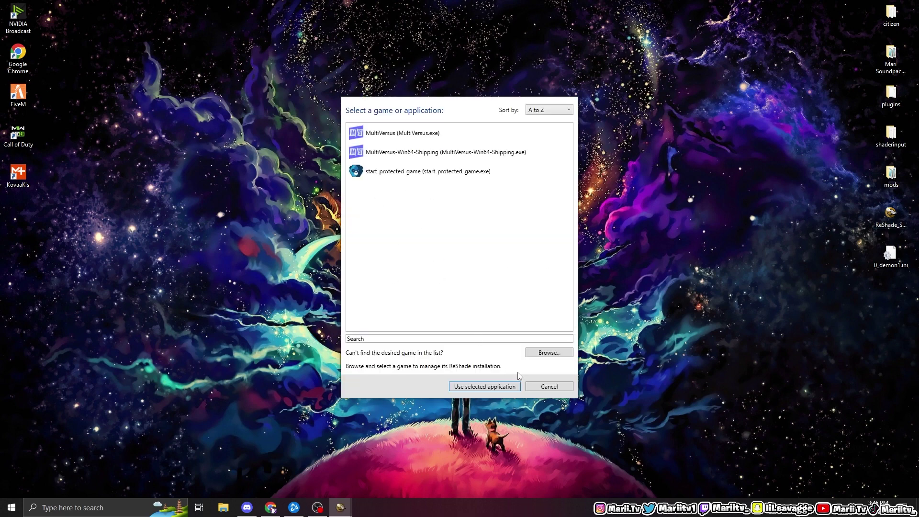
pyautogui.click(548, 352)
pyautogui.click(514, 166)
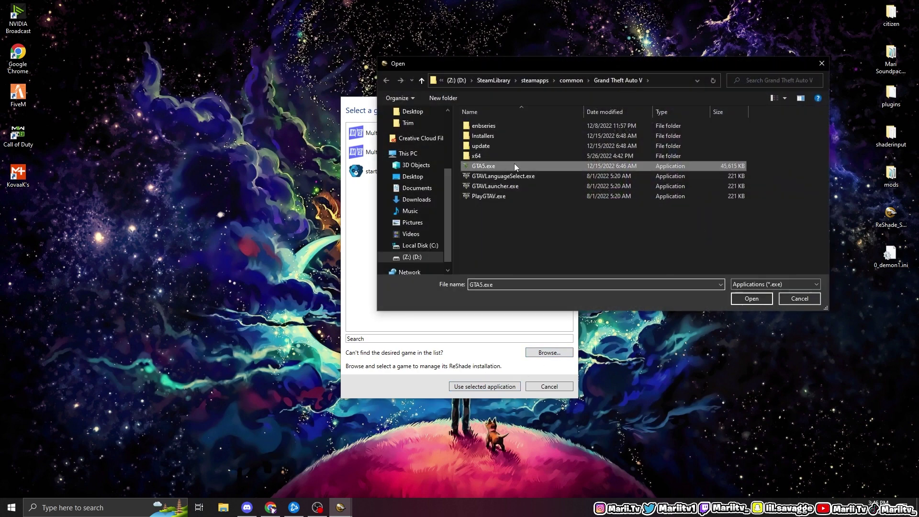
pyautogui.click(752, 298)
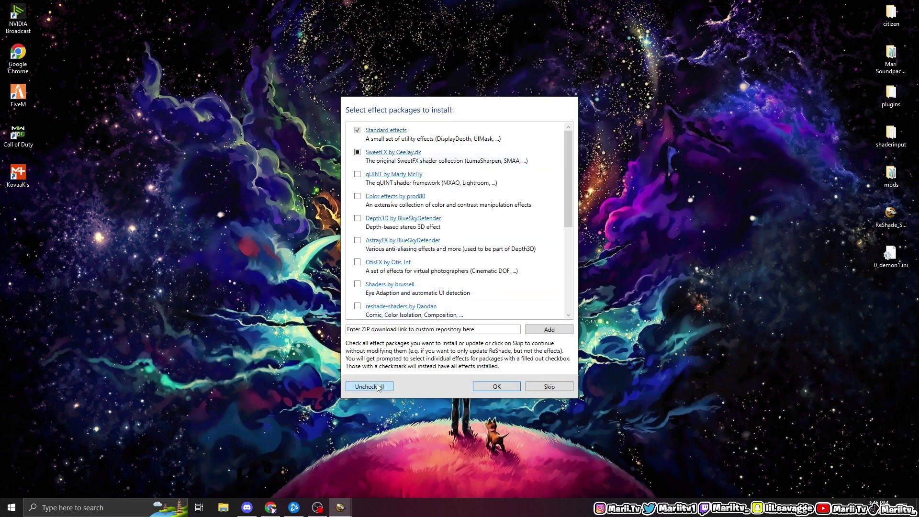
pyautogui.scroll(-5, 372, 219)
pyautogui.scroll(5, 371, 288)
pyautogui.click(381, 387)
pyautogui.click(385, 388)
pyautogui.scroll(-5, 471, 205)
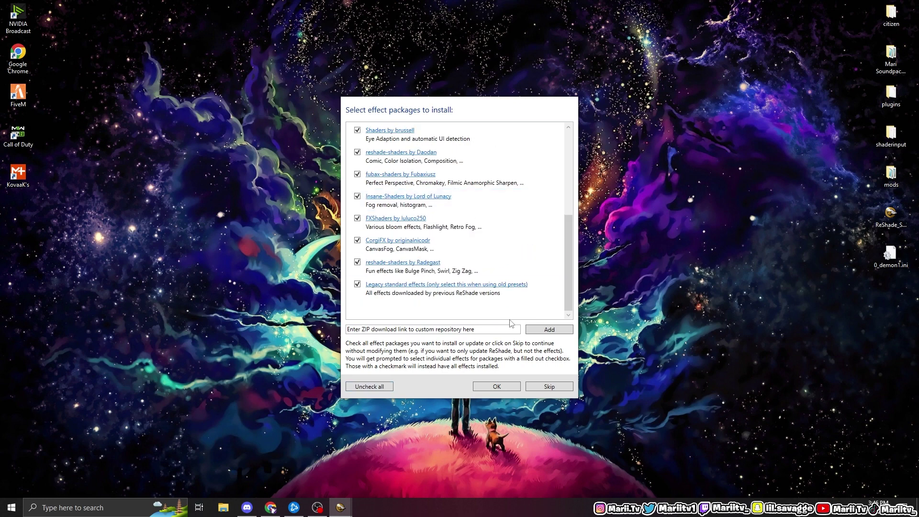
pyautogui.click(503, 387)
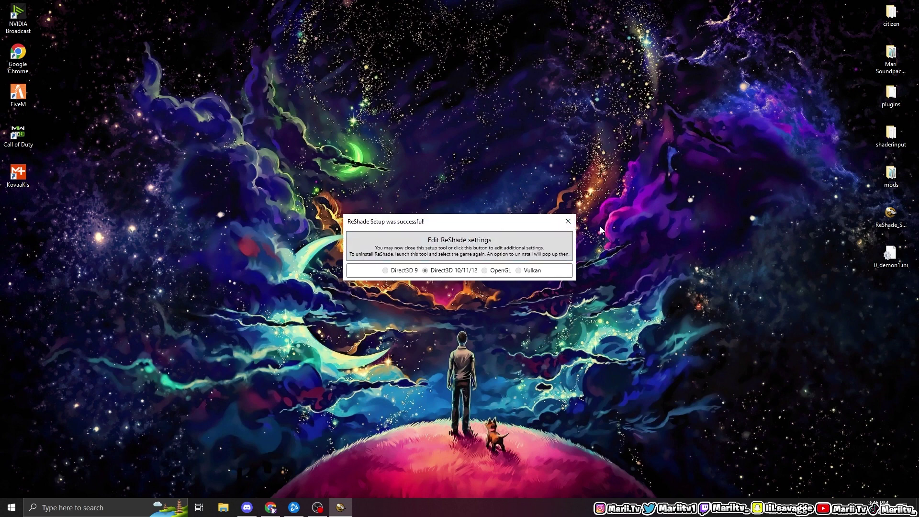
# Launch FiveM from Windows search and bring up the ReShade overlay with Home
pyautogui.click(568, 221)
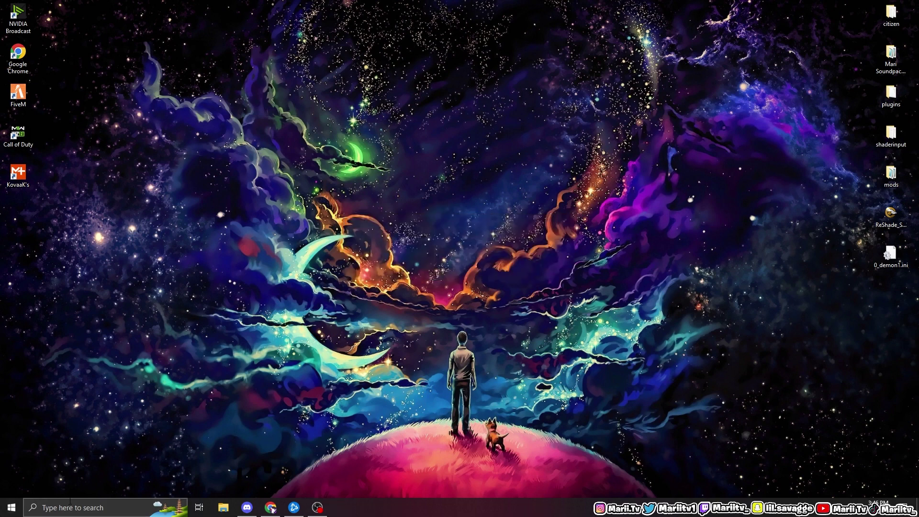
pyautogui.click(93, 506)
pyautogui.write('fi')
pyautogui.press('BackSpace')
pyautogui.press('BackSpace')
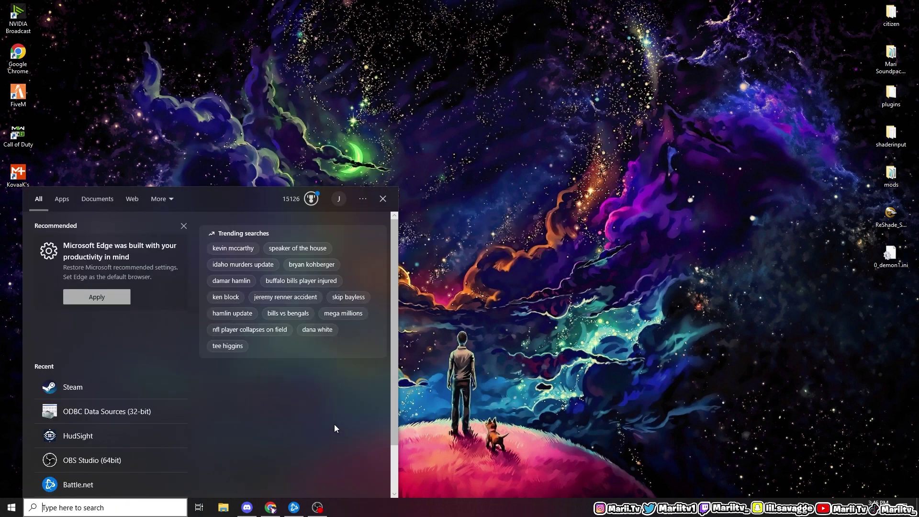
pyautogui.write('fiv')
pyautogui.press('Return')
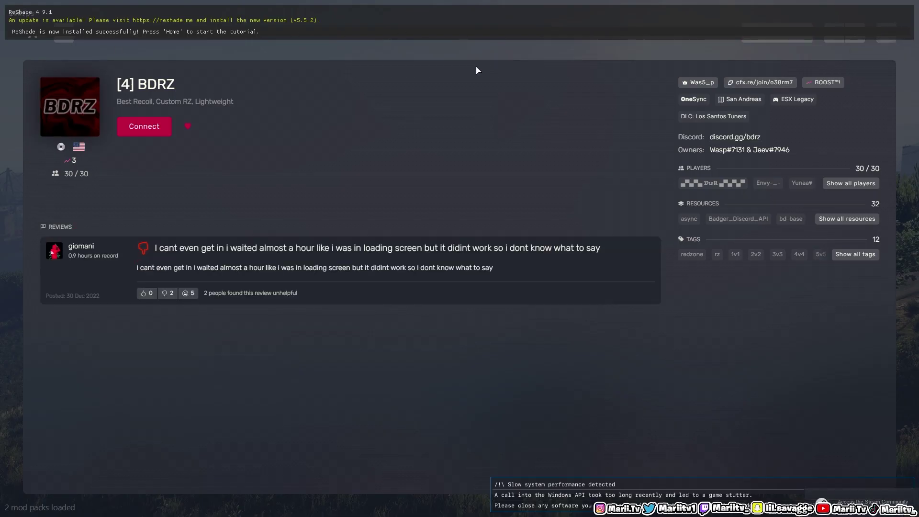
pyautogui.press('Home')
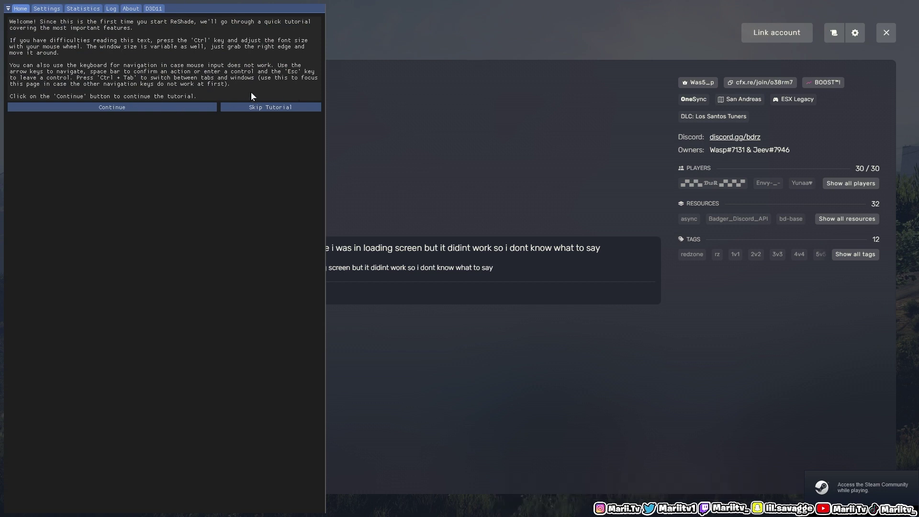
# Skip the ReShade tutorial and load the 0_demon1.ini preset
pyautogui.click(271, 109)
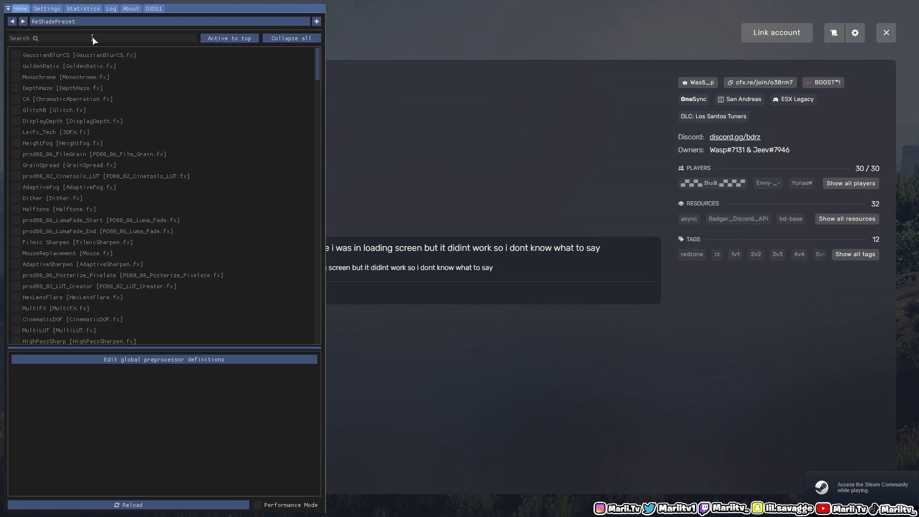
pyautogui.click(115, 21)
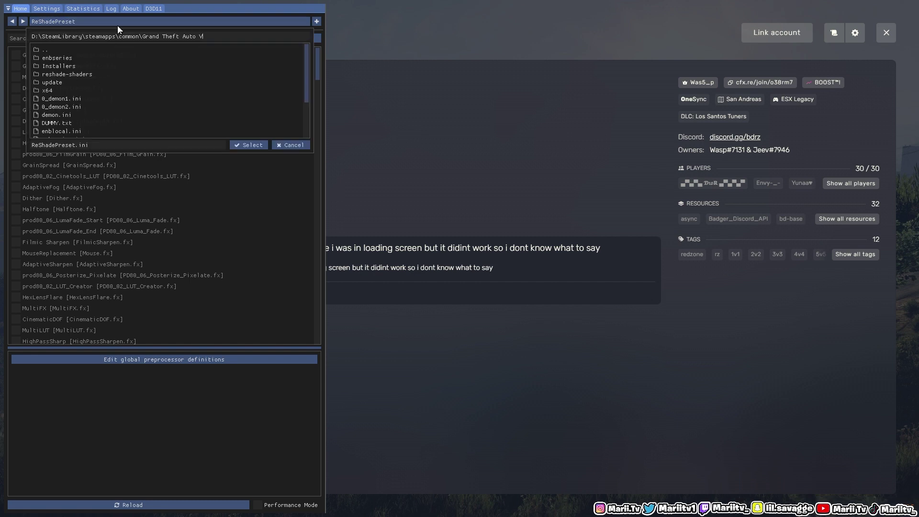
pyautogui.click(85, 98)
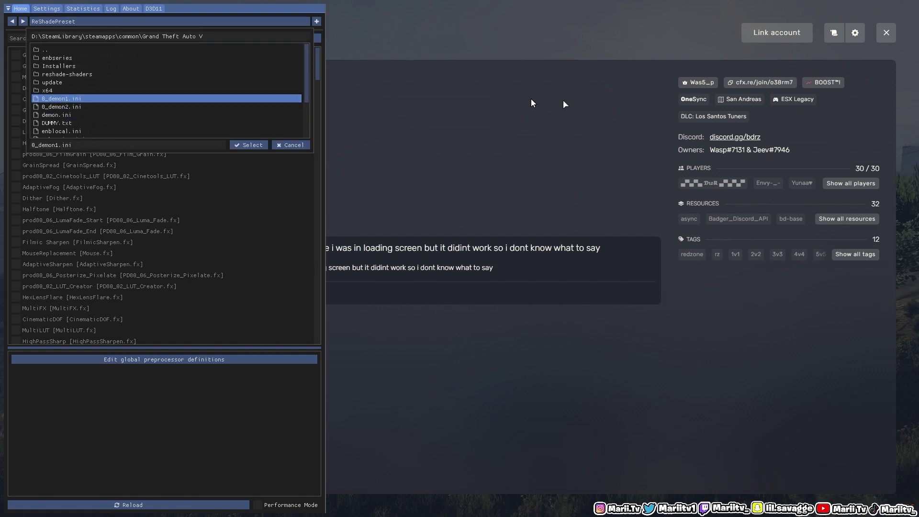
pyautogui.click(248, 145)
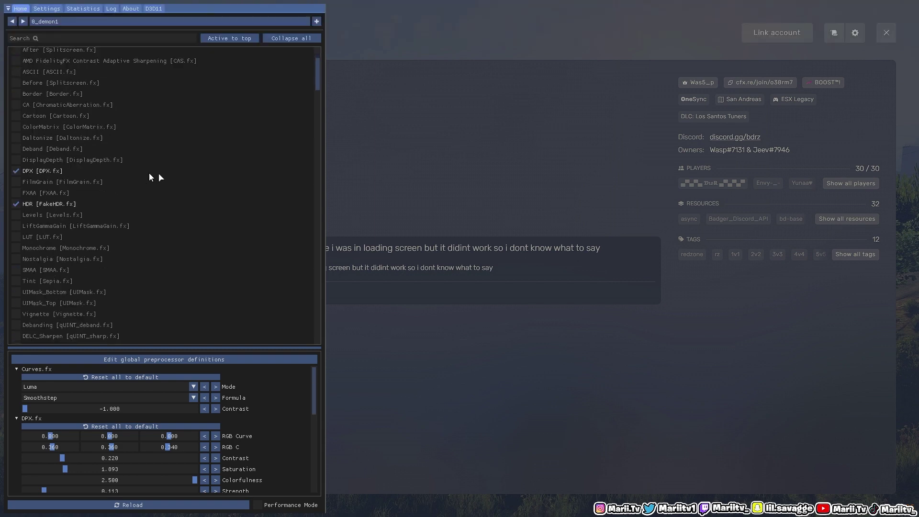
pyautogui.scroll(3, 186, 181)
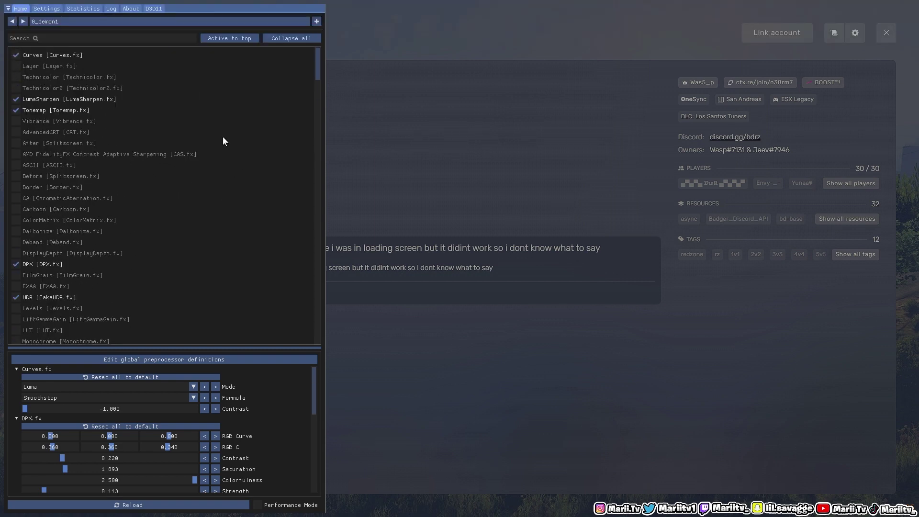
pyautogui.scroll(-3, 133, 291)
pyautogui.scroll(3, 165, 245)
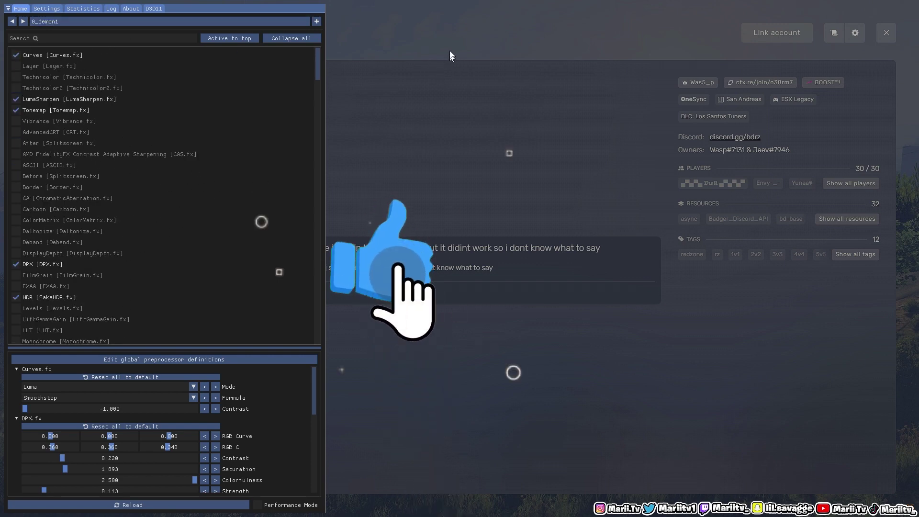
# Switch between the overlay's Settings and Statistics tabs, ending on Settings
pyautogui.click(47, 8)
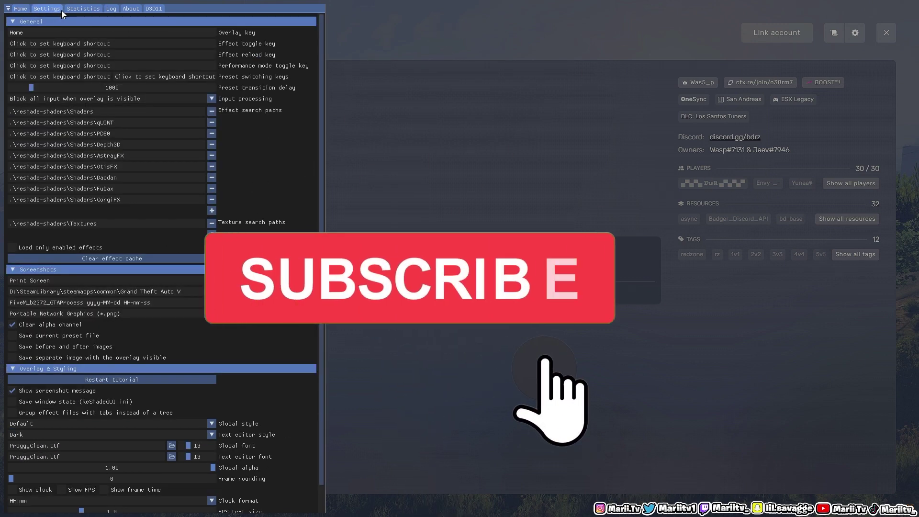
pyautogui.click(47, 9)
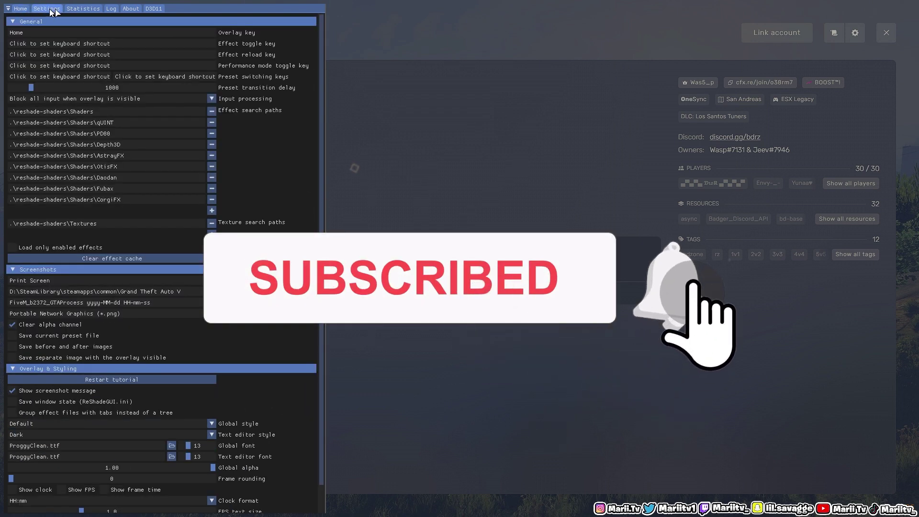
pyautogui.click(83, 8)
pyautogui.click(47, 8)
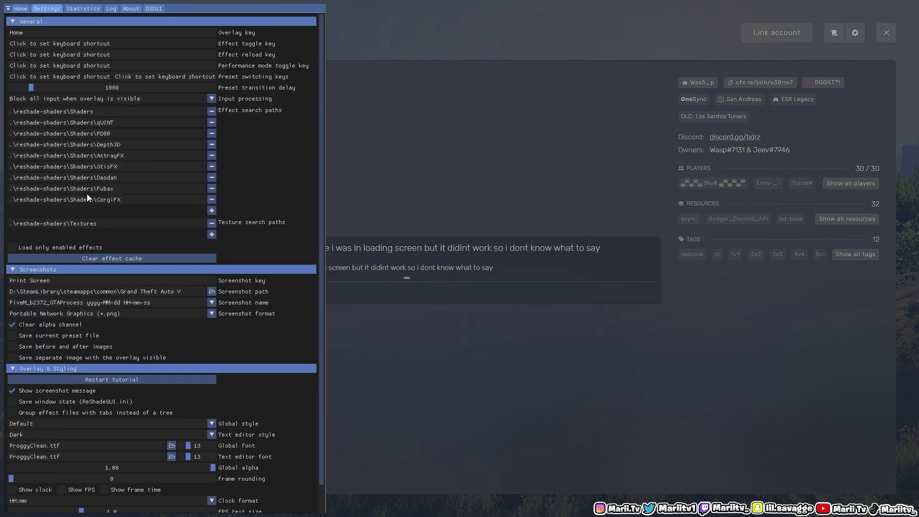
pyautogui.scroll(-1, 73, 201)
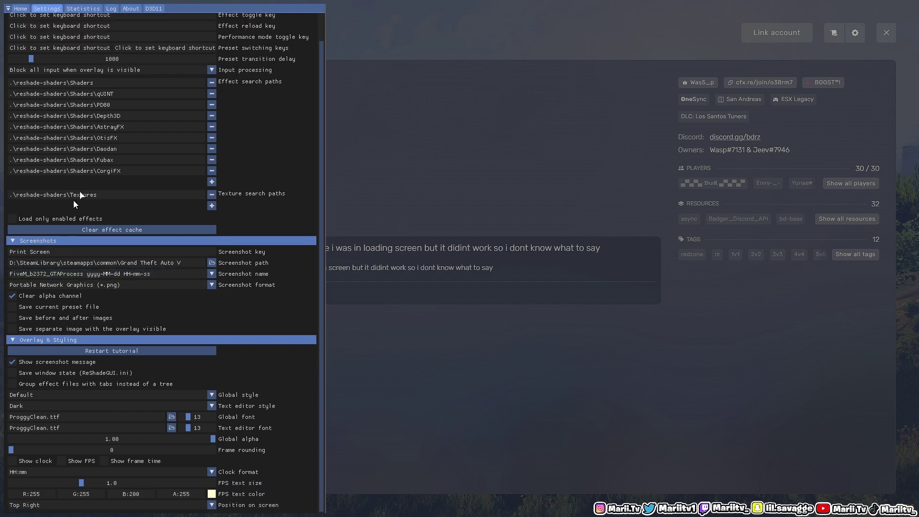
pyautogui.click(86, 8)
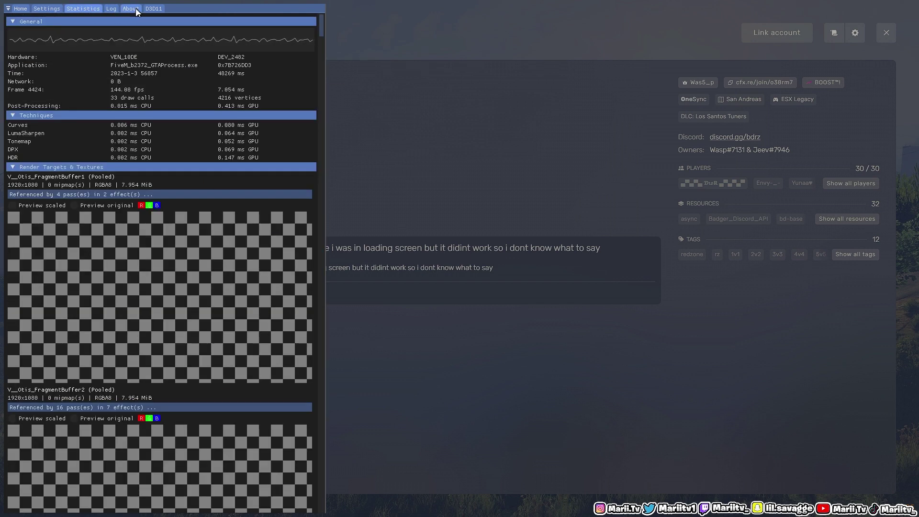
pyautogui.click(50, 8)
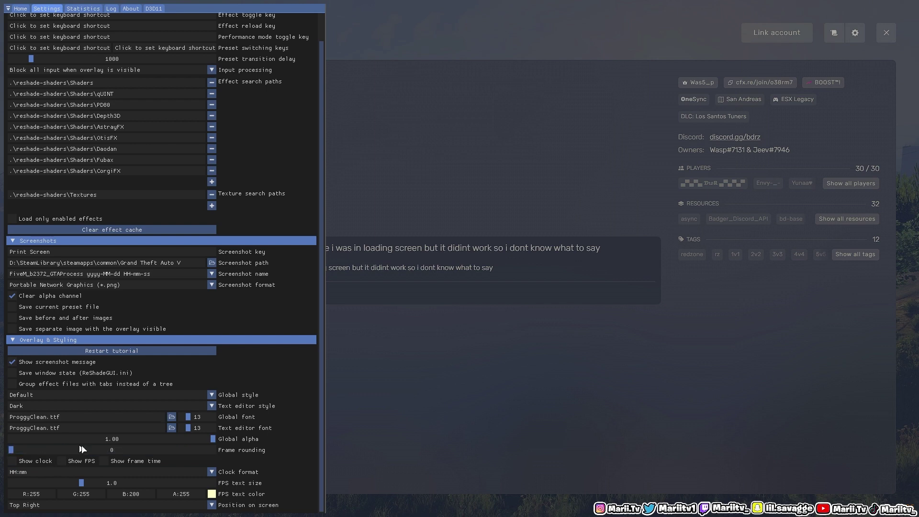
pyautogui.scroll(1, 51, 415)
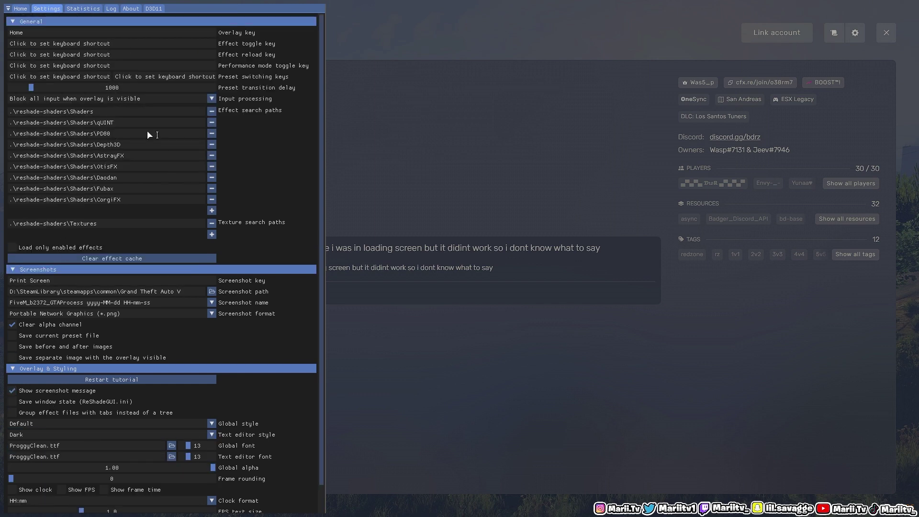
# Rebind the overlay key from Home to the minus key
pyautogui.click(139, 33)
pyautogui.press('BackSpace')
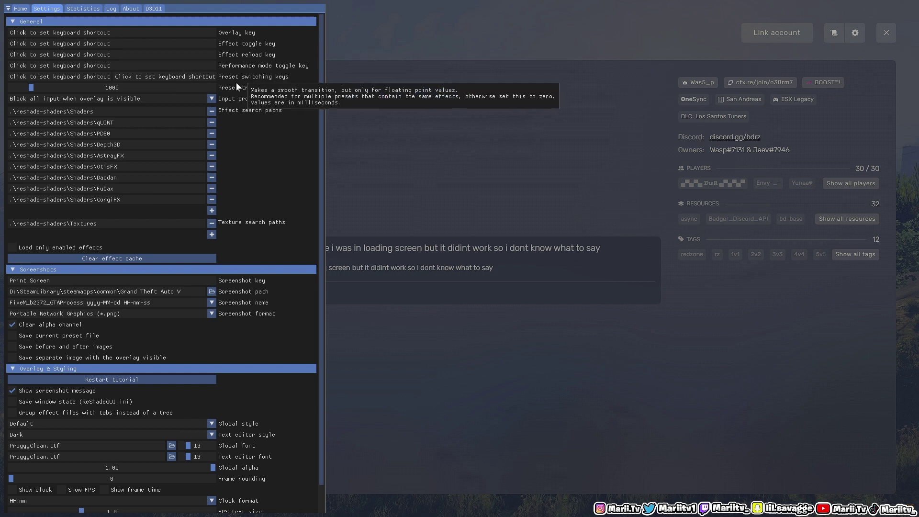
pyautogui.moveTo(107, 55)
pyautogui.press('-')
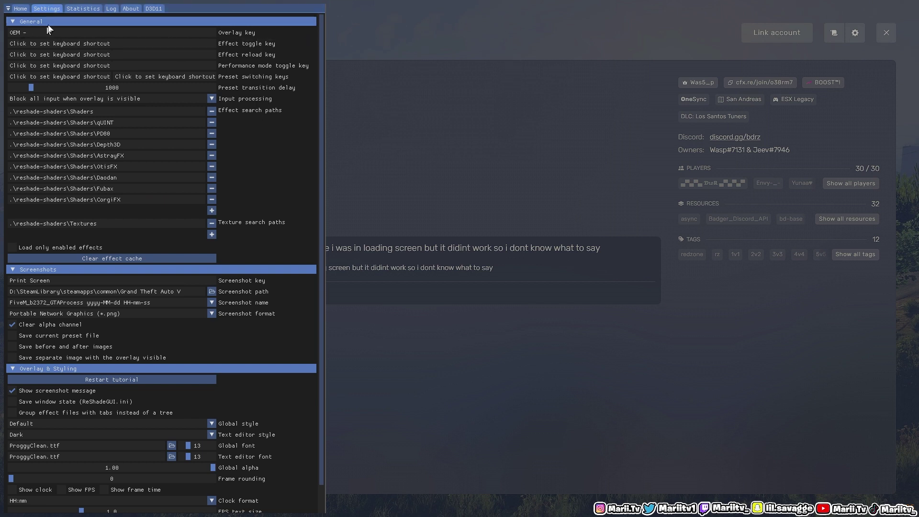
# Toggle the overlay with the minus key and load the Ryuk preset
pyautogui.press('-')
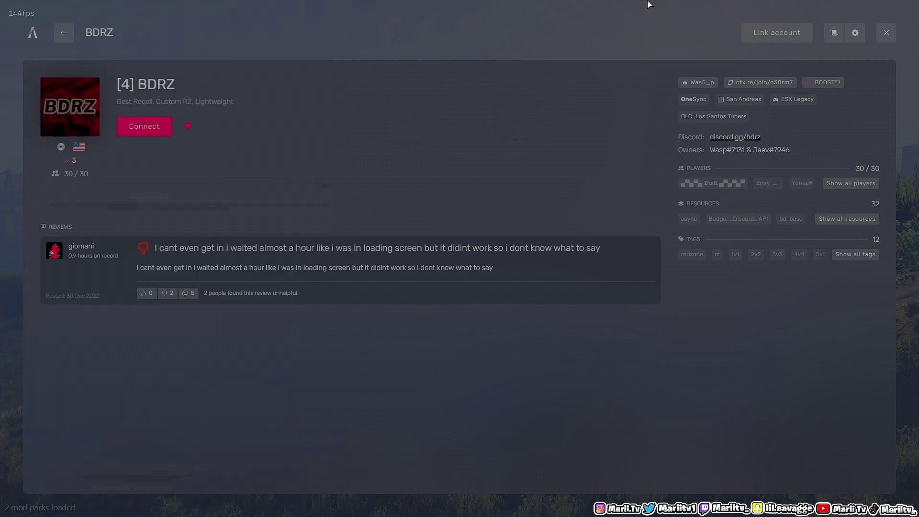
pyautogui.press('-')
pyautogui.press('-')
pyautogui.press('-')
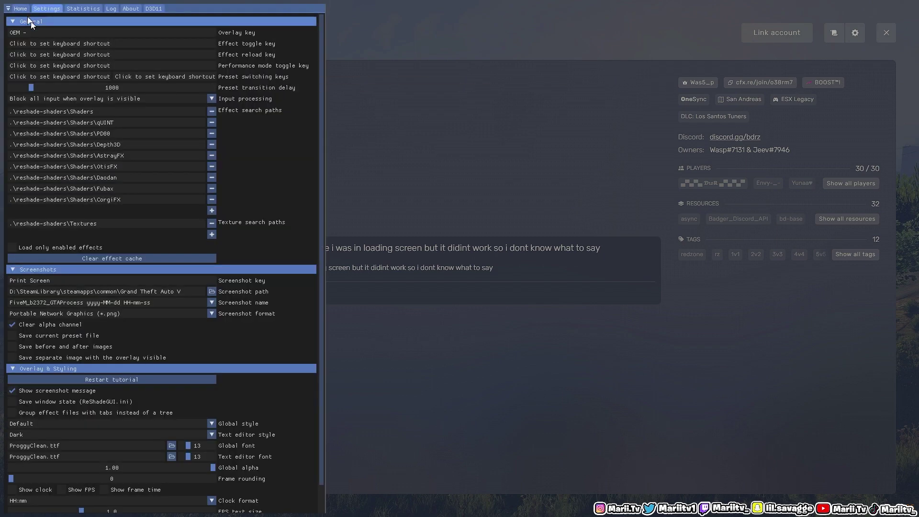
pyautogui.click(22, 9)
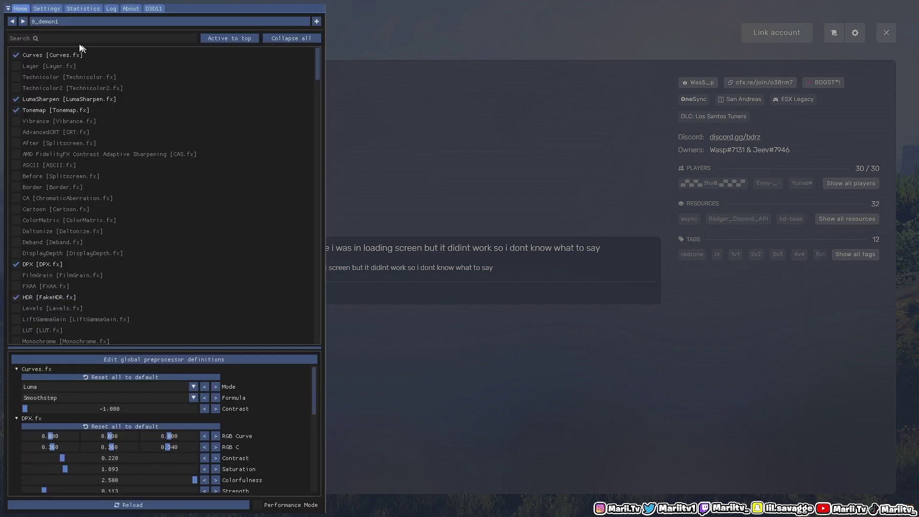
pyautogui.click(86, 22)
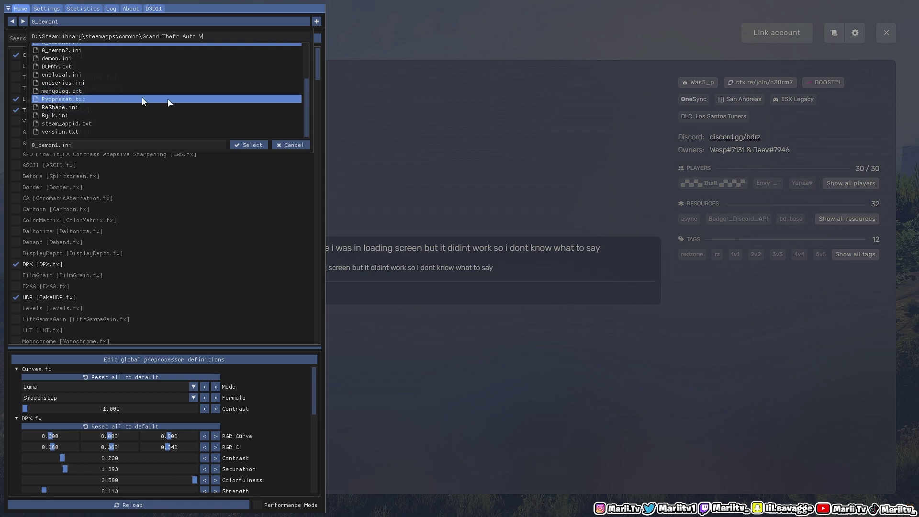
pyautogui.click(111, 116)
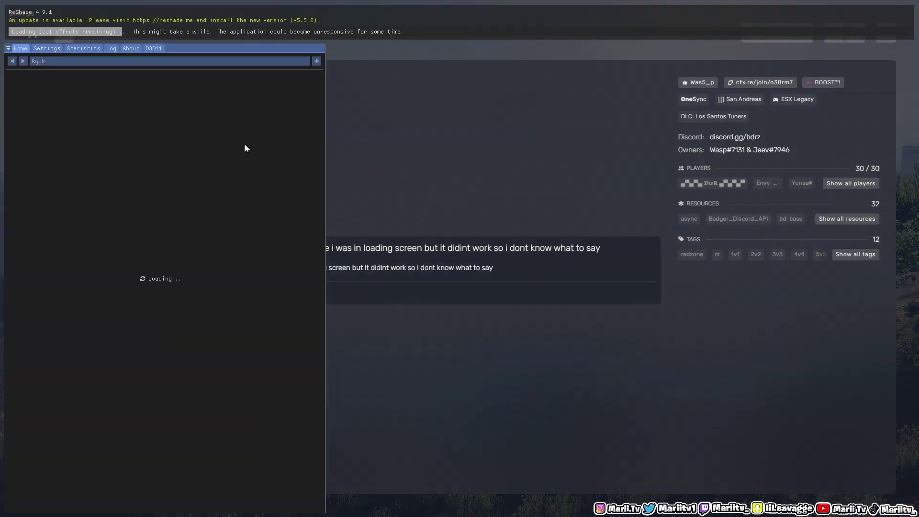
# Preview Ryuk in game, then load the Pvppreset.txt preset
pyautogui.press('Home')
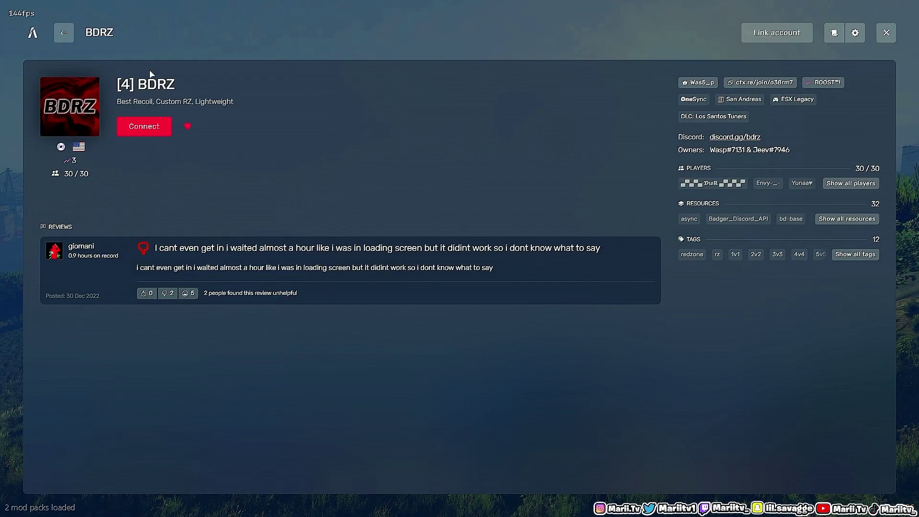
pyautogui.press('Home')
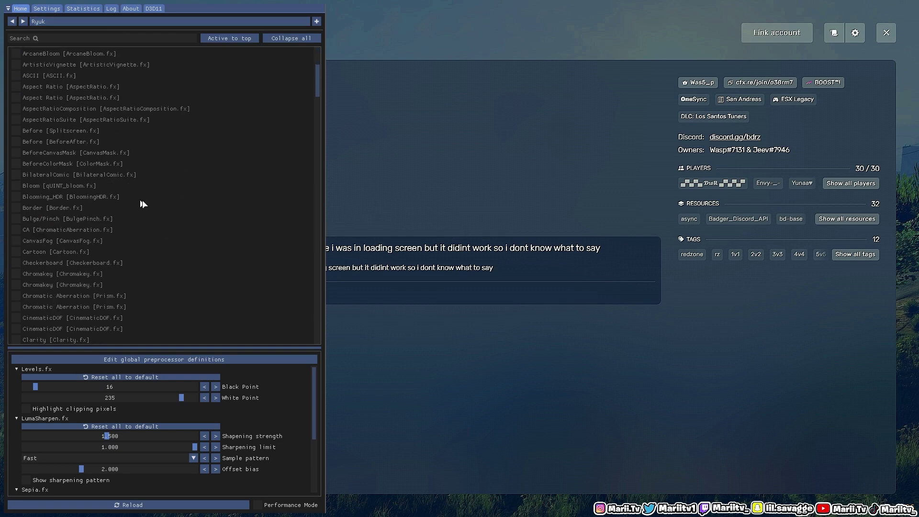
pyautogui.scroll(-3, 161, 211)
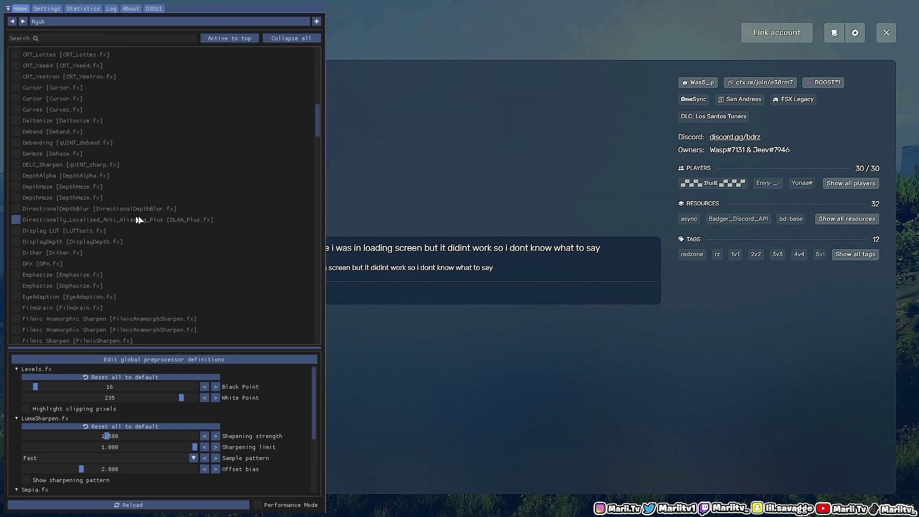
pyautogui.scroll(3, 204, 208)
pyautogui.click(122, 21)
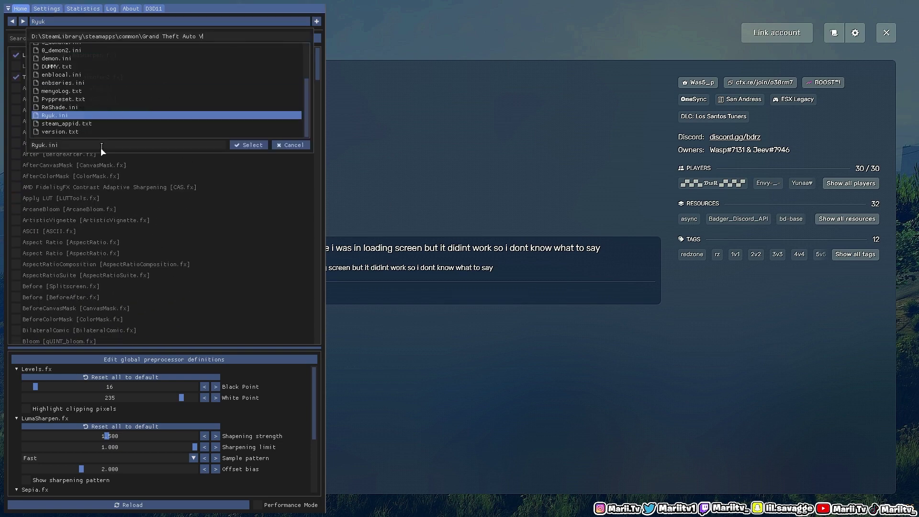
pyautogui.click(104, 99)
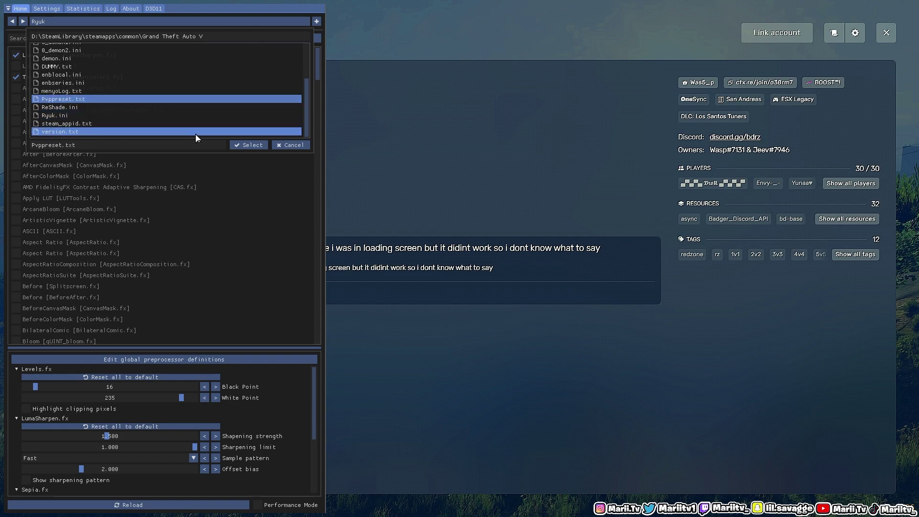
pyautogui.click(246, 145)
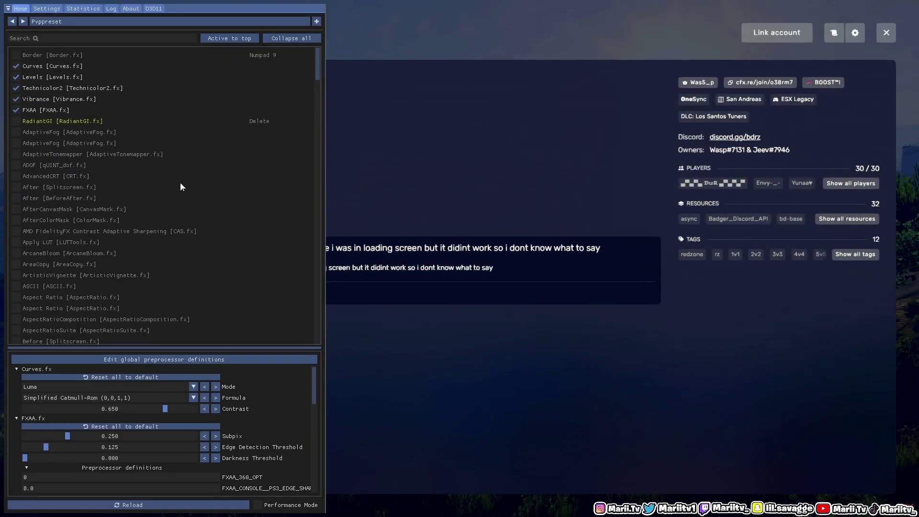
# Reload the 0_demon1.ini preset and hide the overlay
pyautogui.click(84, 22)
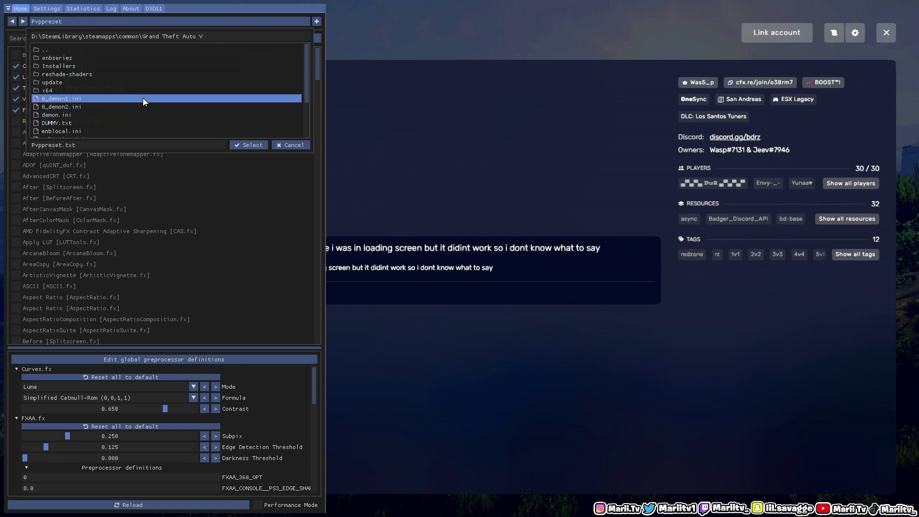
pyautogui.click(108, 99)
pyautogui.doubleClick(108, 100)
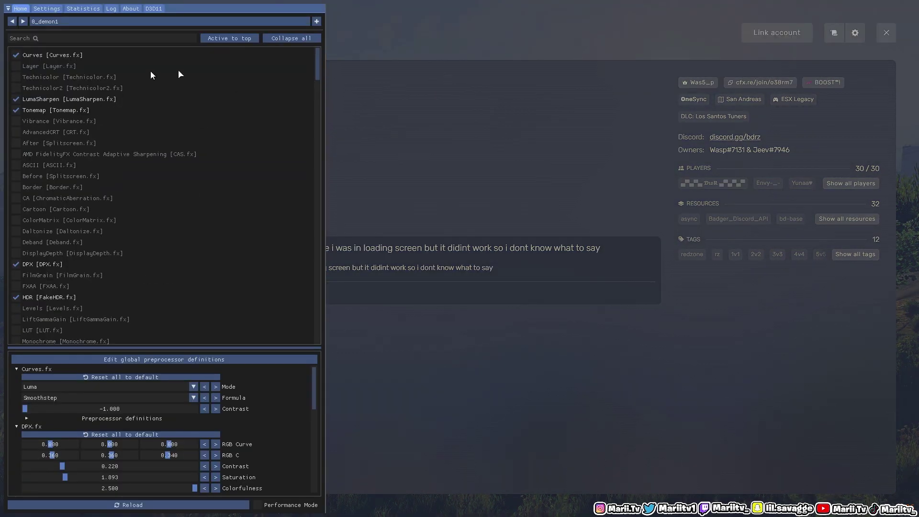
pyautogui.press('Home')
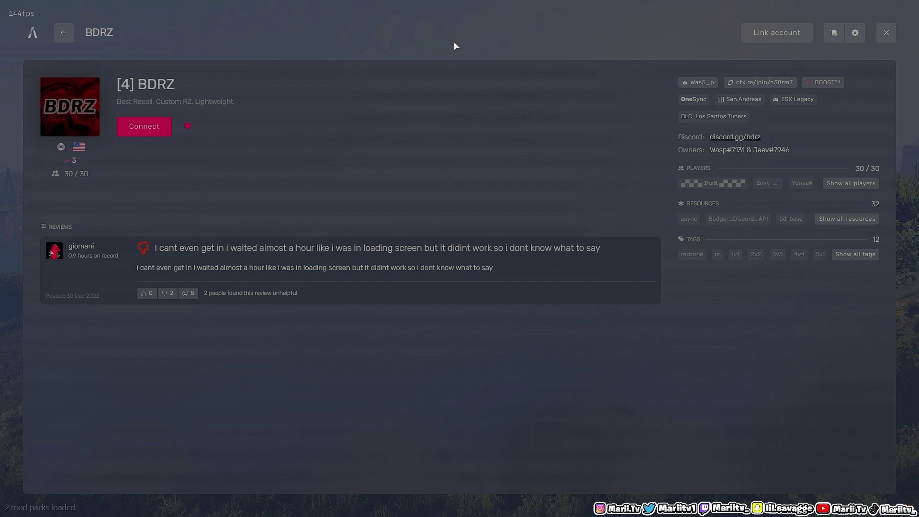
# Leave the BDRZ server page for the FiveM home screen
pyautogui.click(64, 33)
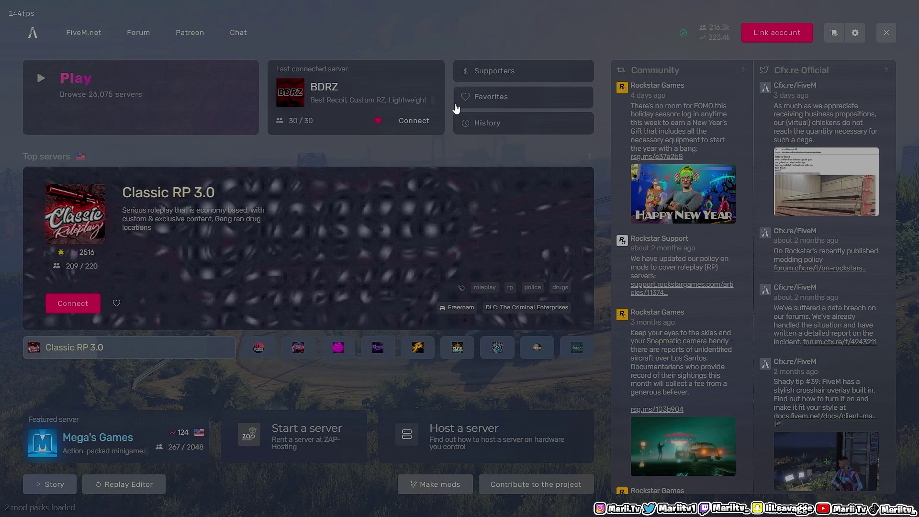